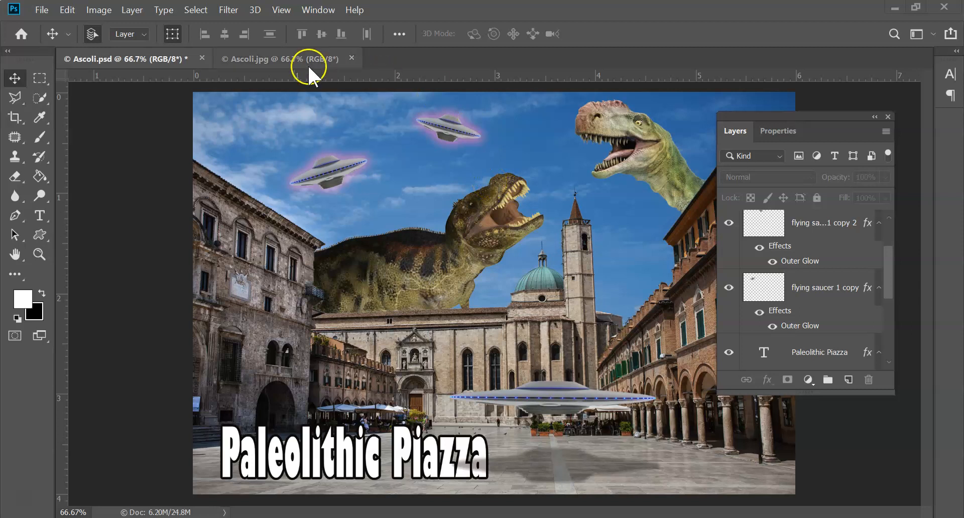
Switch to the Ascoli.jpg document and unlock its Background layer so it becomes a regular layer.
left_click(286, 58)
left_click_drag(767, 122, 820, 99)
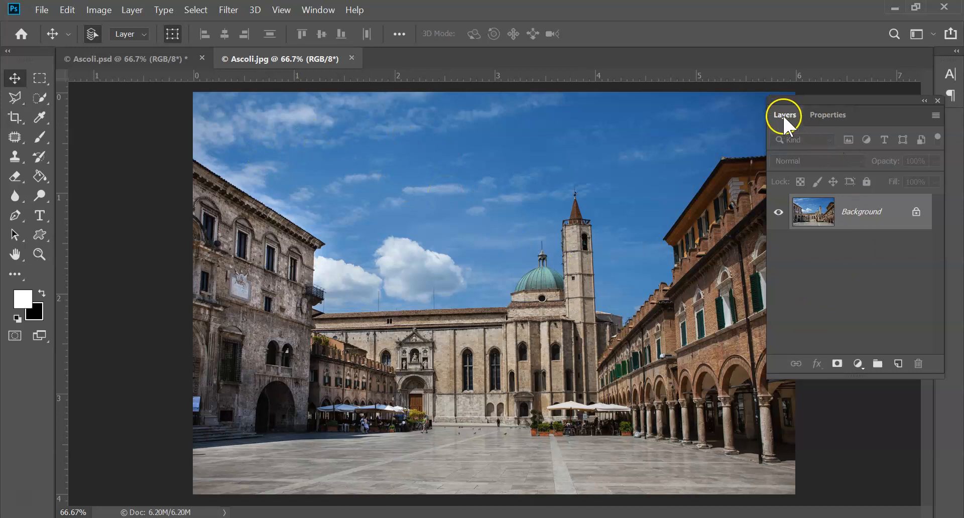
left_click(916, 212)
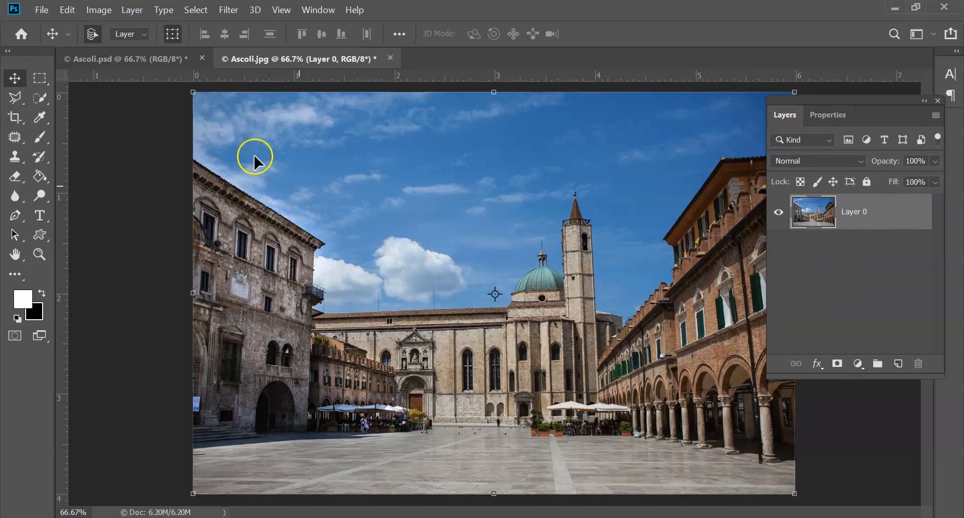
Select the whole sky above the buildings with the Quick Selection tool.
left_click(41, 95)
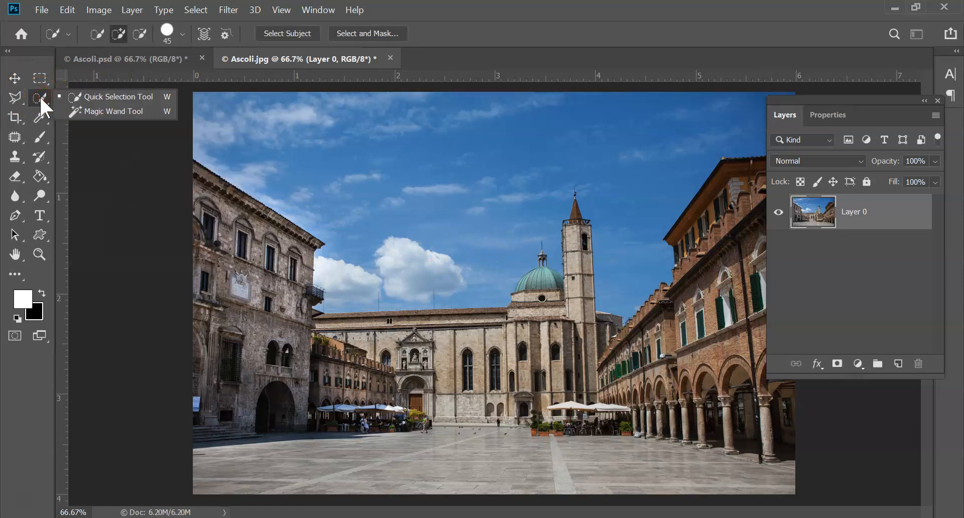
left_click(93, 97)
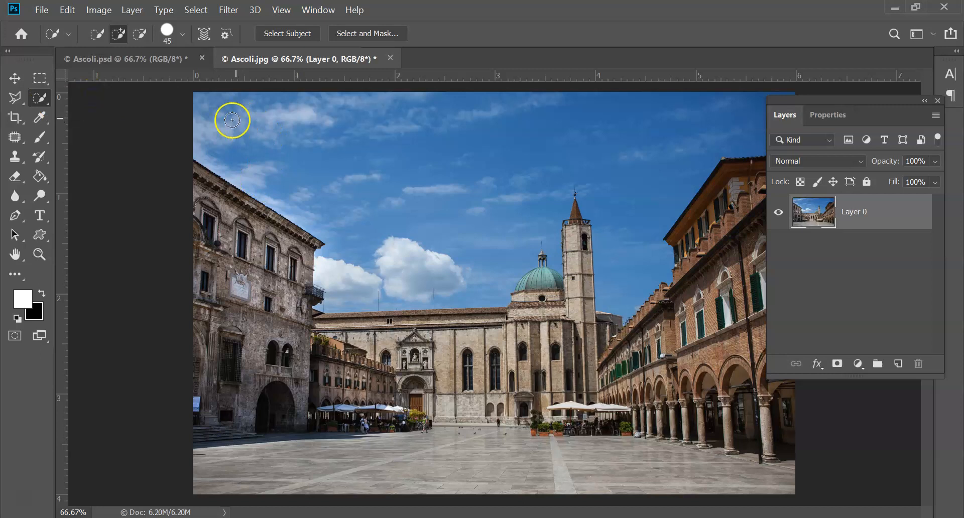
mouse_move(200, 99)
left_mouse_down()
mouse_move(228, 119)
mouse_move(333, 156)
mouse_move(389, 149)
mouse_move(432, 157)
mouse_move(442, 161)
mouse_move(429, 194)
mouse_move(446, 199)
mouse_move(473, 196)
mouse_move(538, 141)
left_mouse_up()
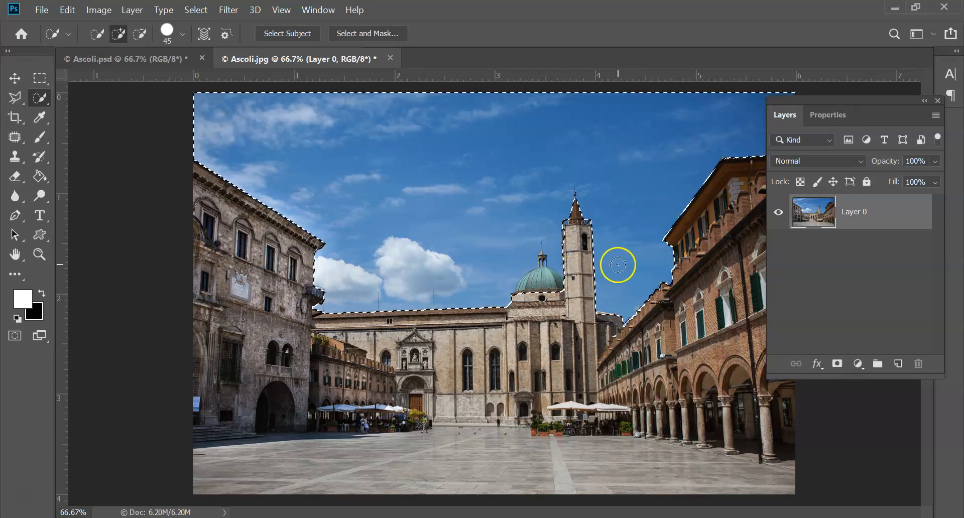
Trim the sky selection along the bell tower's edge with the Lasso tool in subtract mode.
scroll(577, 245, "up", 2)
scroll(577, 246, "up", 4)
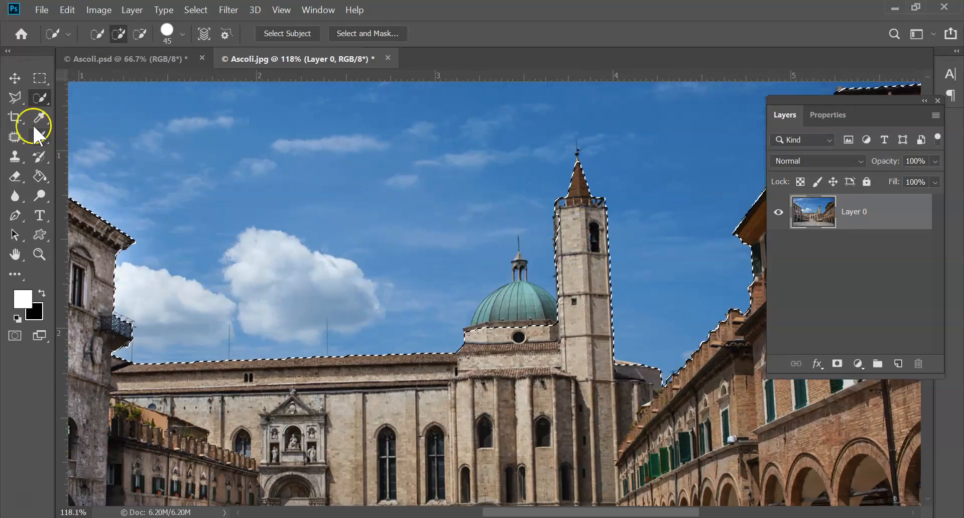
right_click(18, 97)
left_click(76, 97)
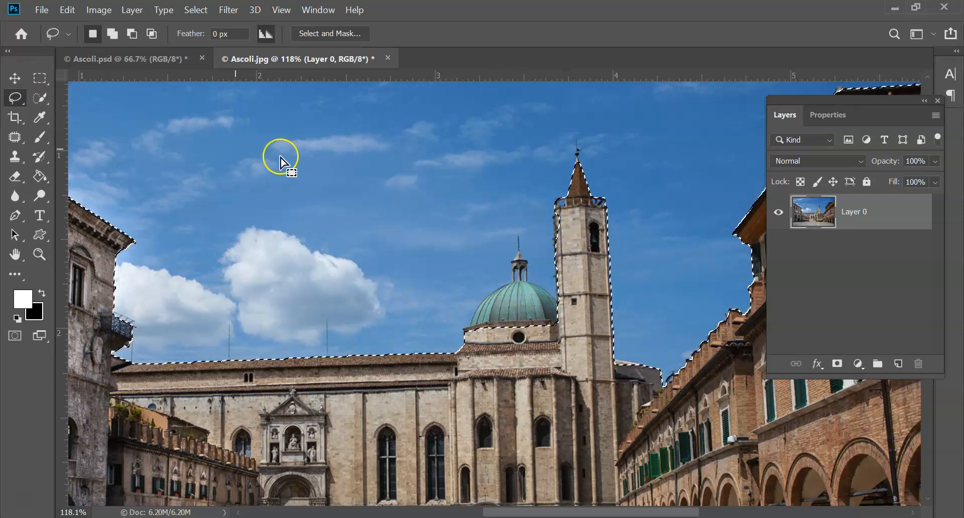
key("alt")
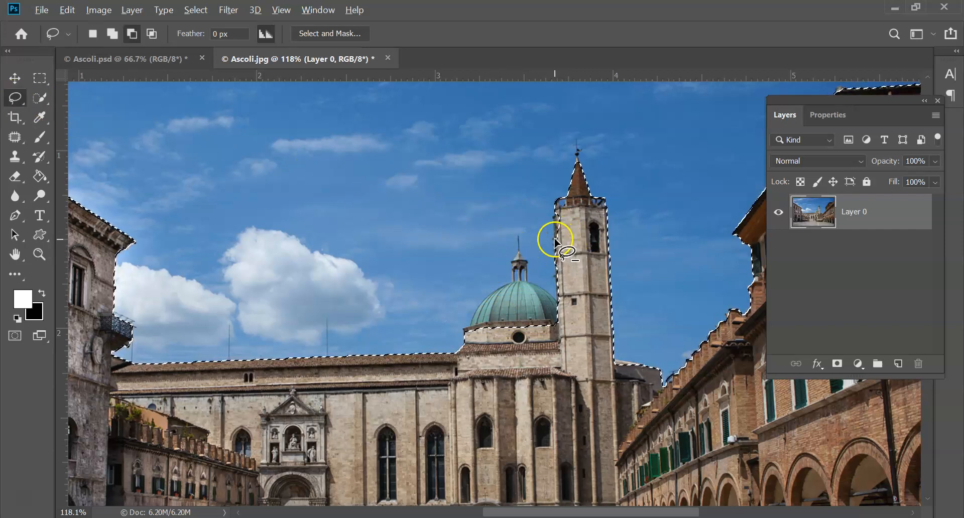
key("alt")
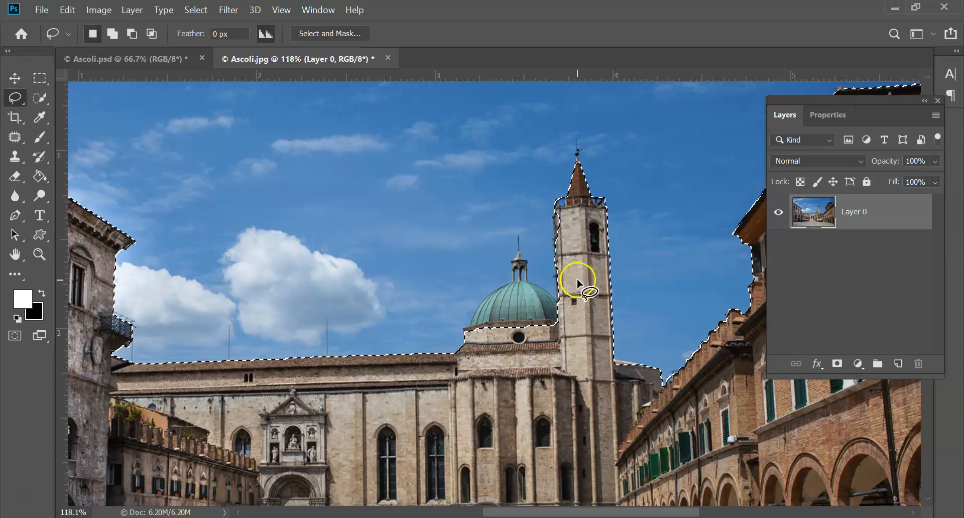
Subtract the church's green dome from the sky selection with the Quick Selection tool.
left_click(40, 98)
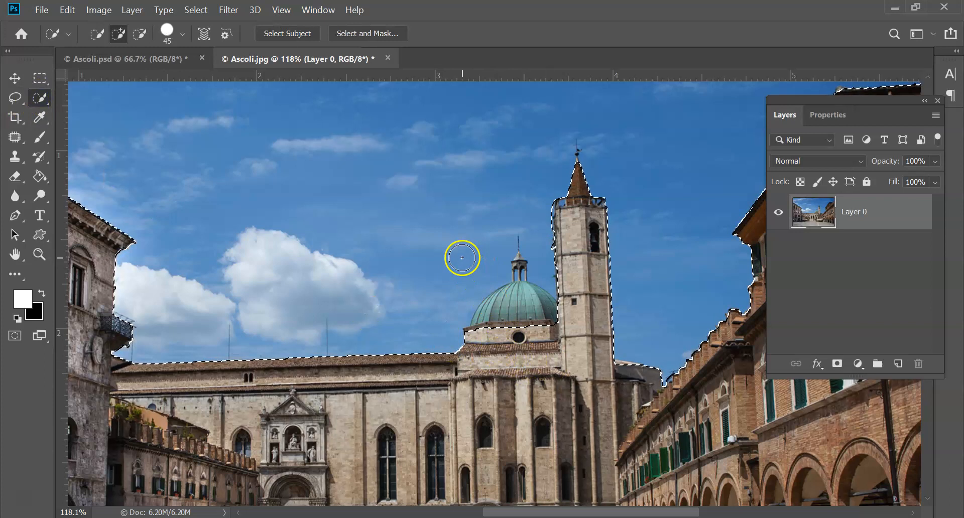
key("alt")
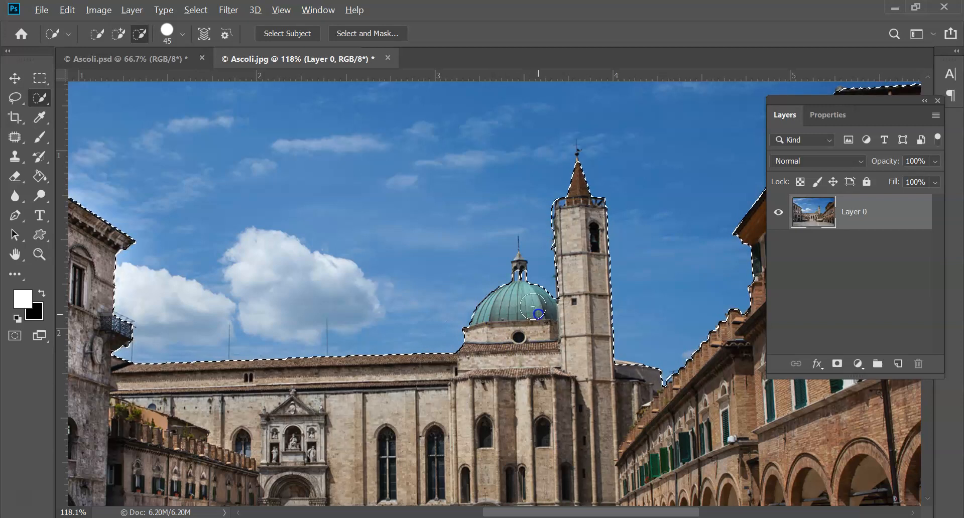
left_click_drag(538, 315, 539, 316)
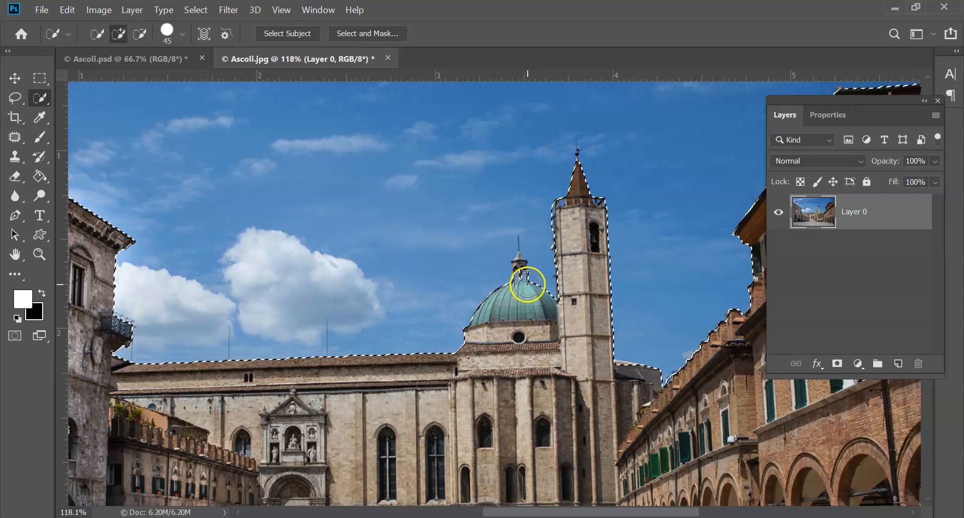
Reduce the Quick Selection brush to size 10 and subtract the small lantern atop the dome from the selection.
key("bracketleft")
key("bracketleft")
key("bracketleft")
key("bracketleft")
key("bracketleft")
key("bracketleft")
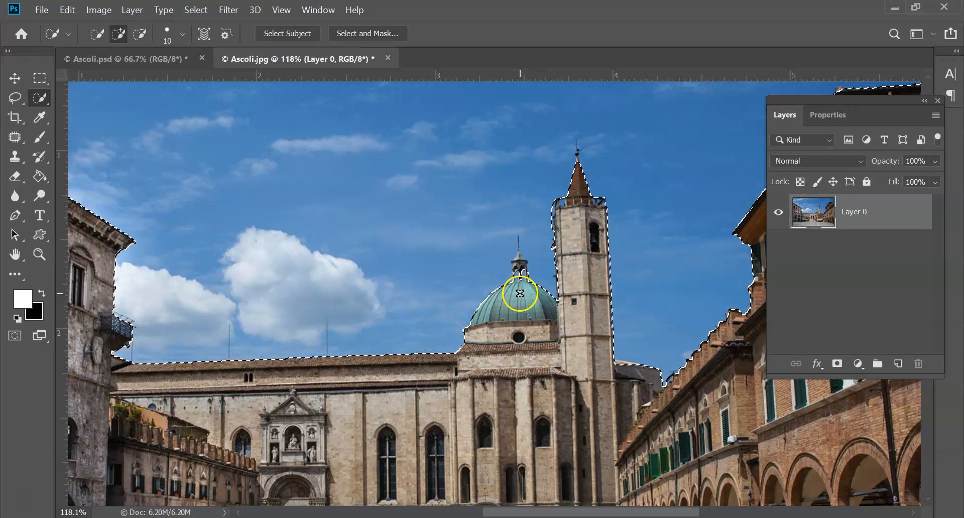
key("alt")
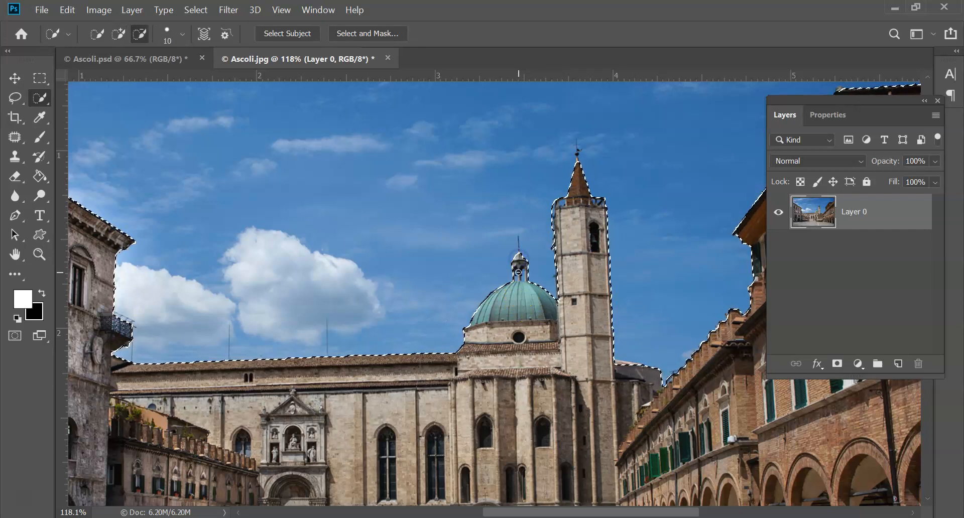
left_click_drag(518, 269, 519, 273)
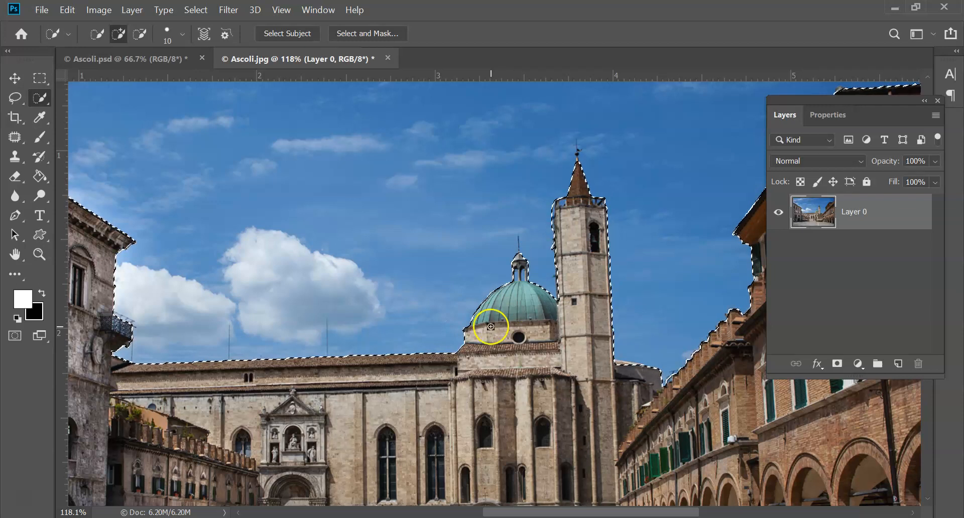
Cut the selected sky to its own new layer and toggle that layer's visibility to check it.
scroll(491, 333, "down", 1)
scroll(490, 337, "down", 3)
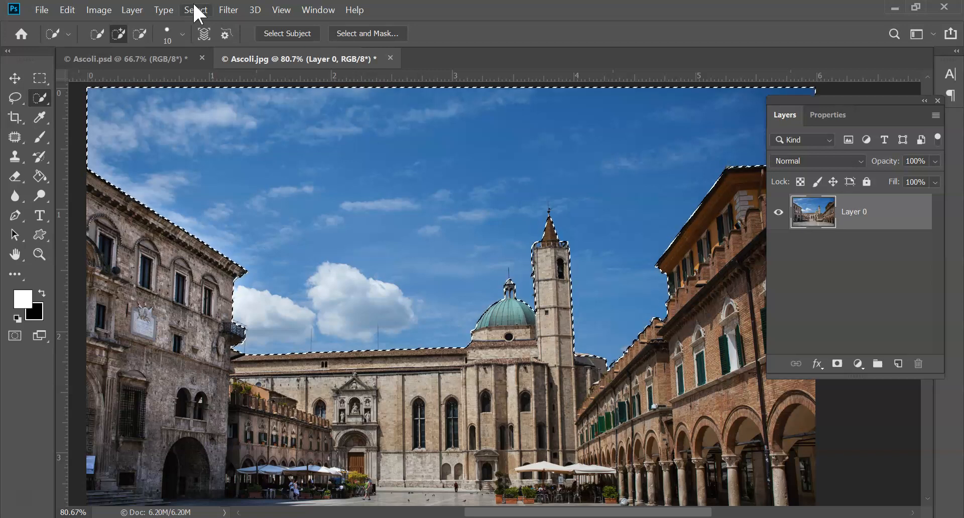
left_click(123, 11)
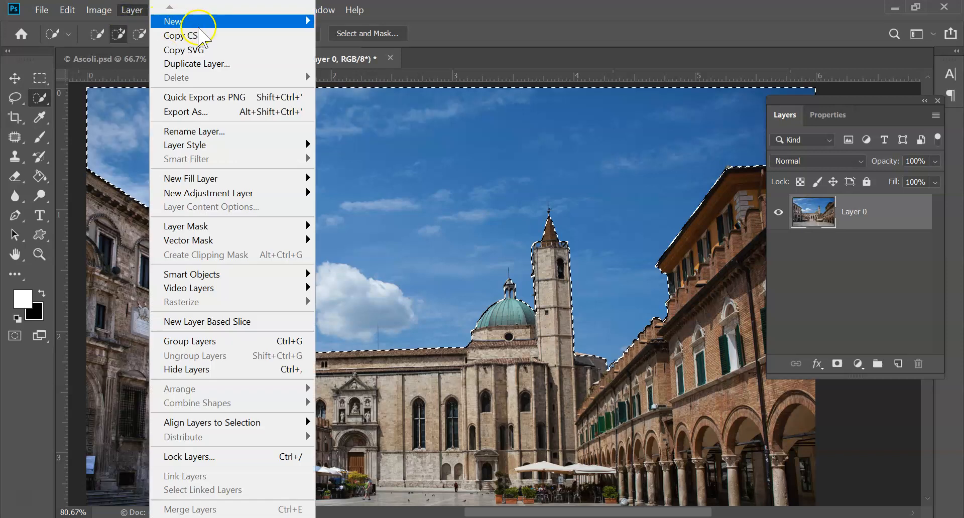
mouse_move(200, 22)
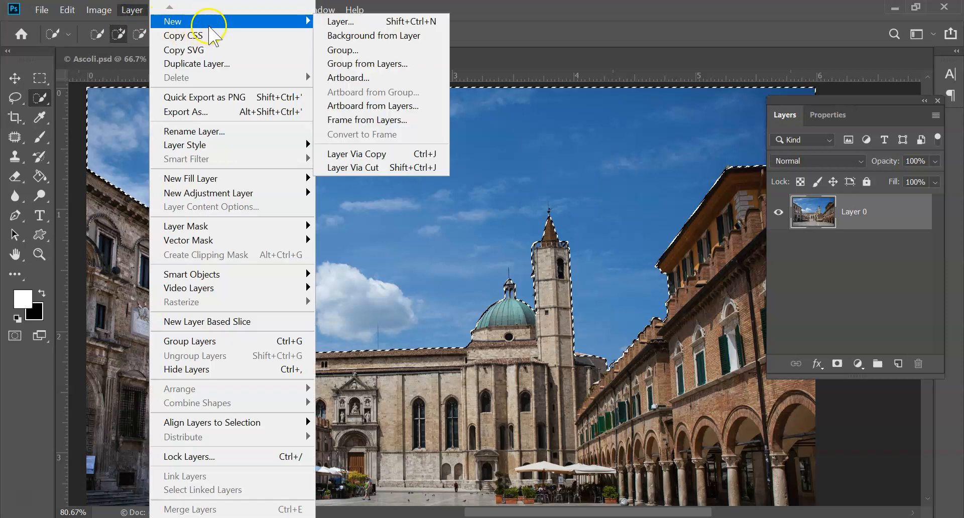
left_click(362, 169)
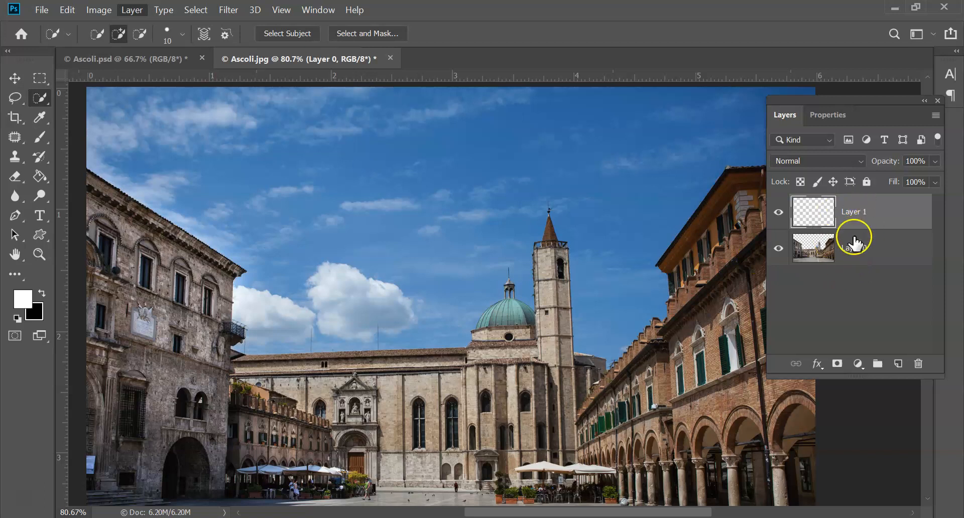
left_click(779, 214)
left_click(778, 213)
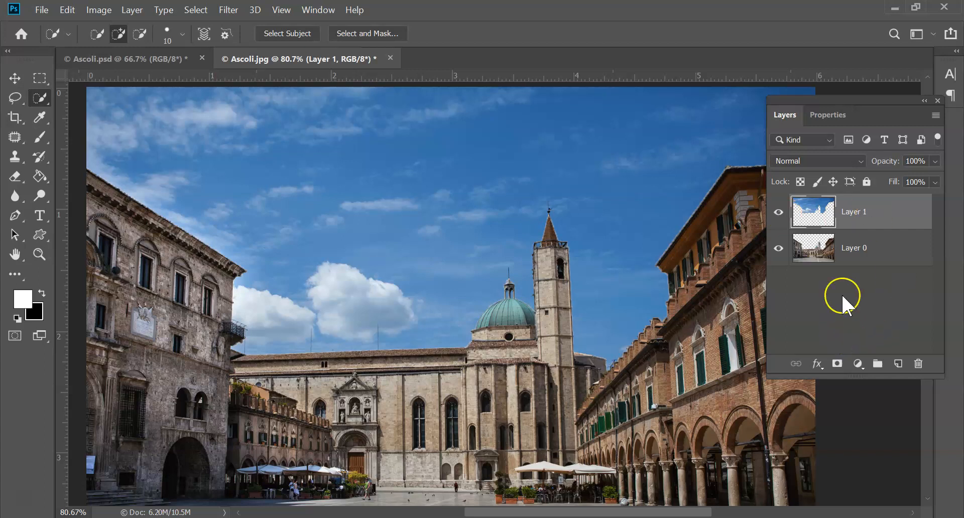
Place dino 1.jpg as an embedded image above the sky layer.
scroll(387, 347, "down", 3)
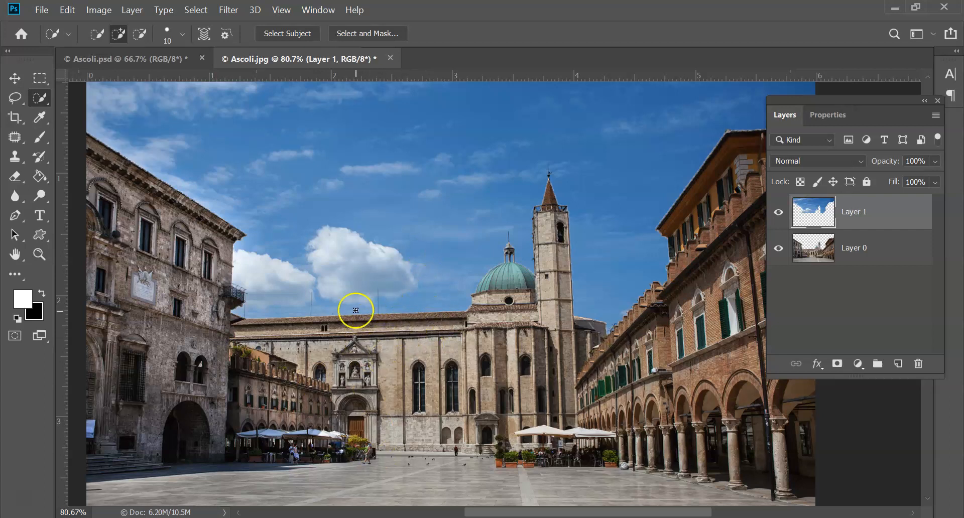
left_click(42, 10)
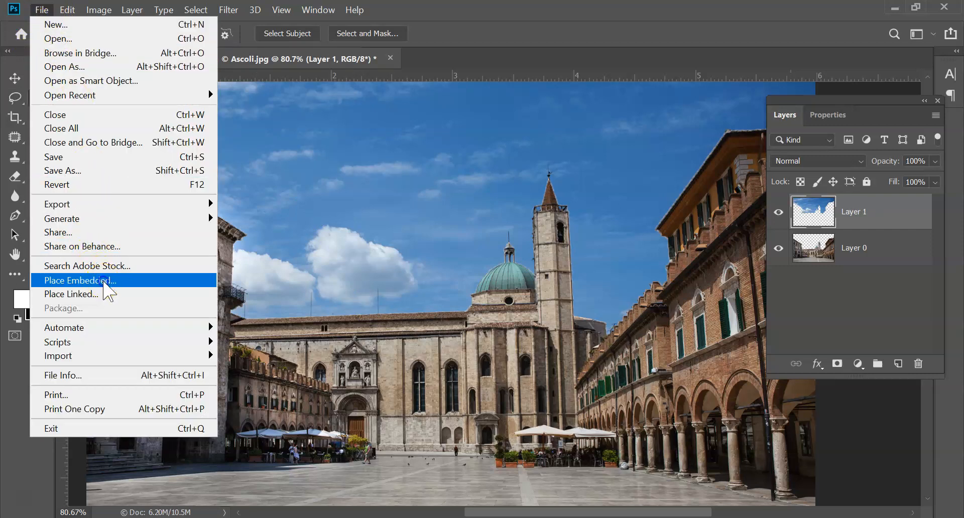
left_click(103, 280)
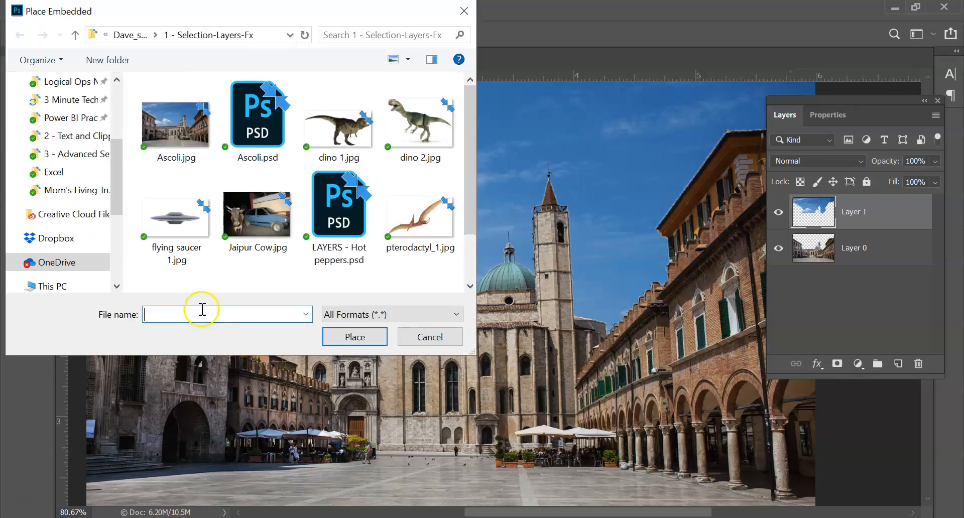
left_click(341, 132)
left_click(356, 338)
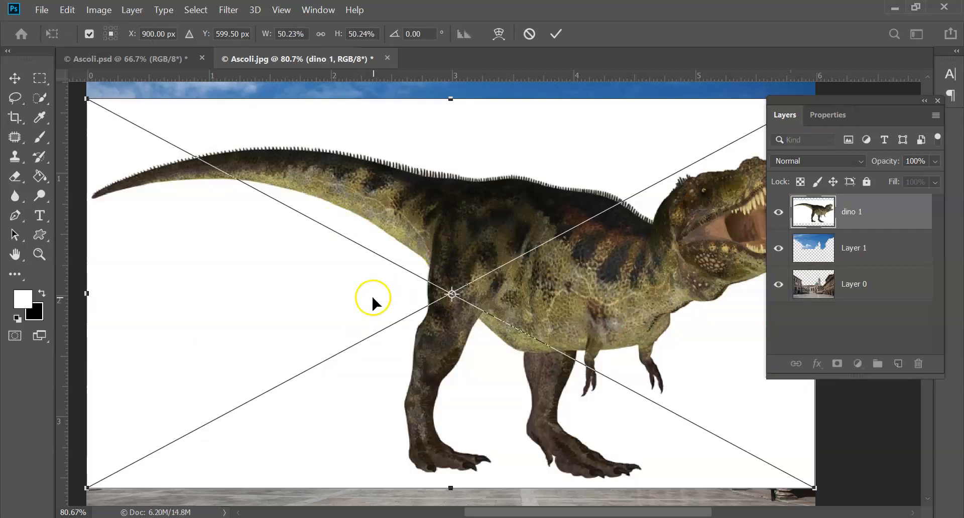
Scale the placed dinosaur image to about 32% width and 31% height, and position it over the church and left building.
left_click_drag(87, 99, 379, 259)
left_click_drag(501, 291, 321, 264)
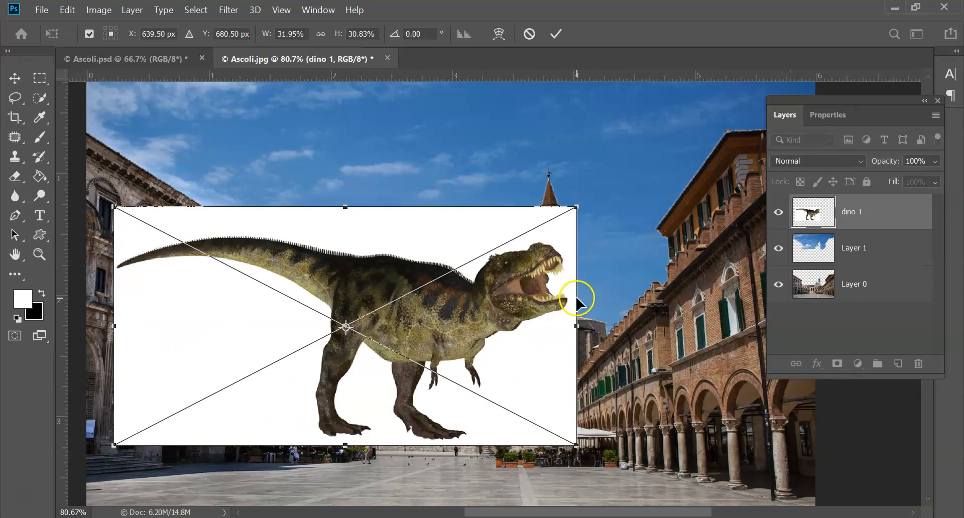
key("Return")
key("w")
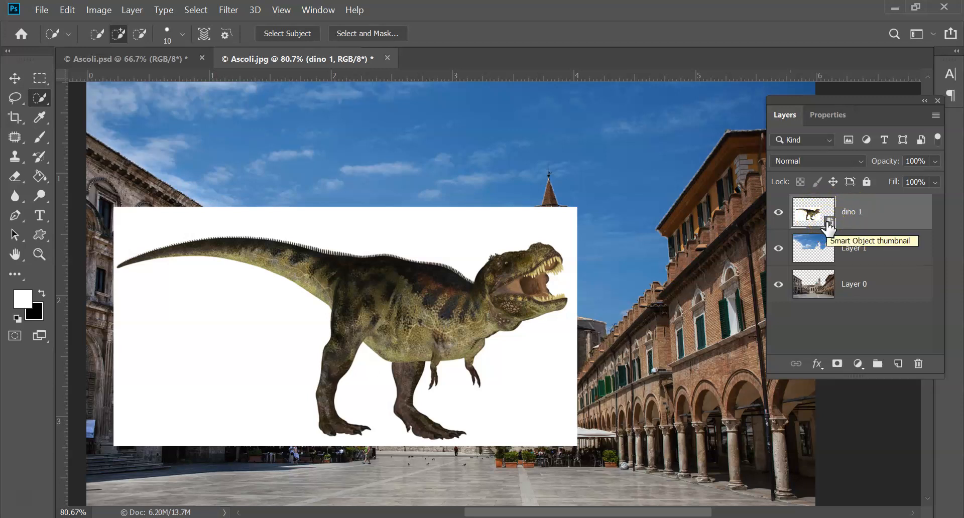
Rasterize the dino 1 smart object layer.
left_click(851, 219)
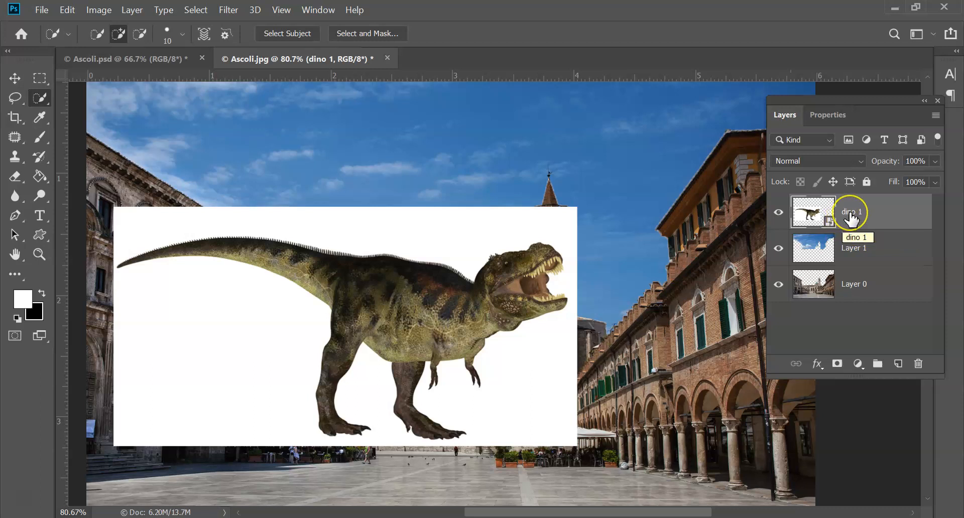
right_click(850, 213)
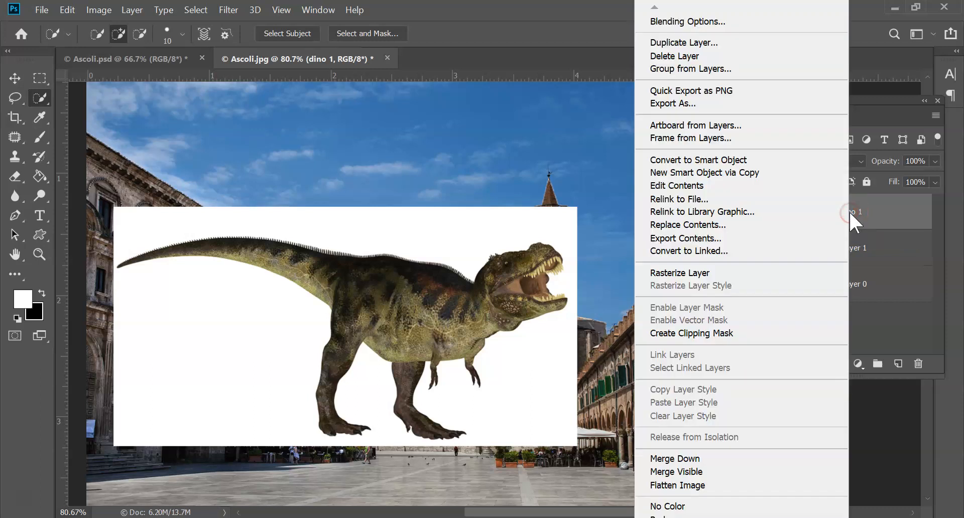
left_click(708, 274)
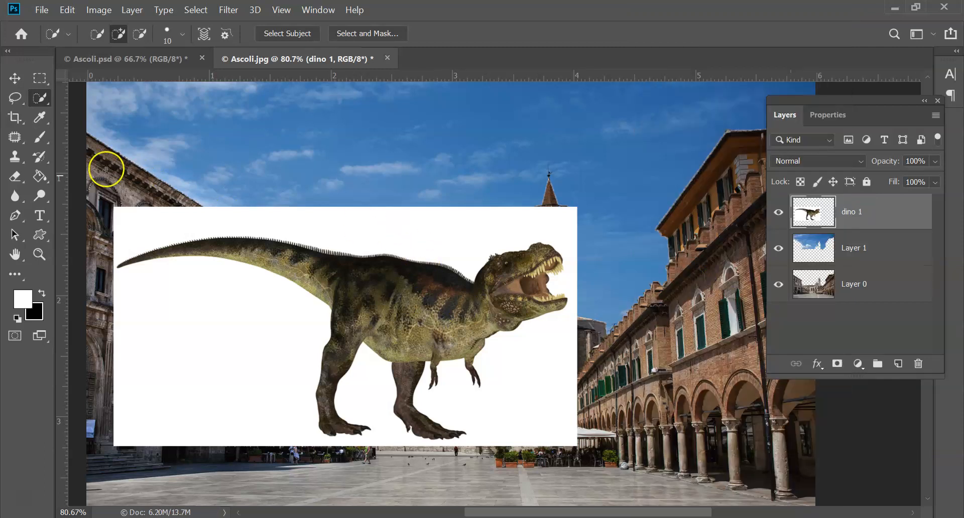
Select the white background around the dinosaur with the Magic Wand tool, delete it, and clear the selection.
right_click(40, 98)
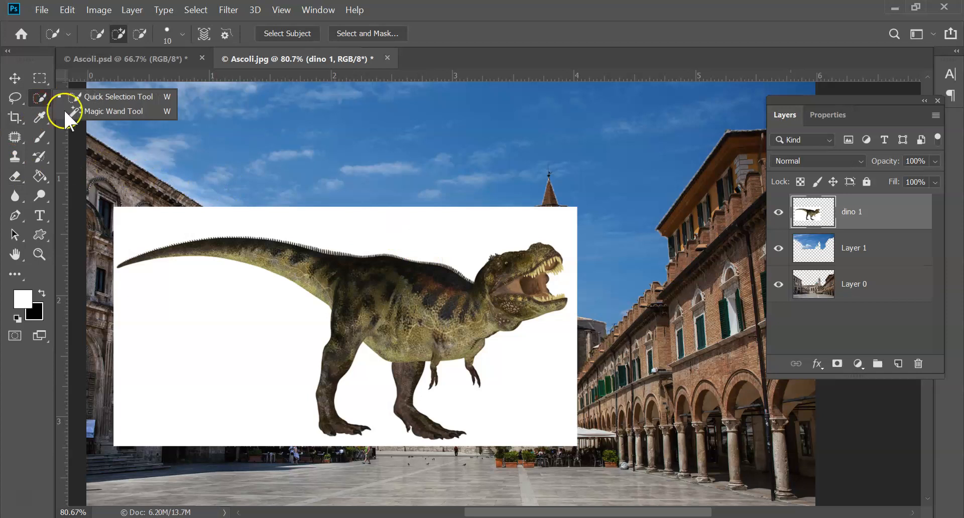
left_click(85, 111)
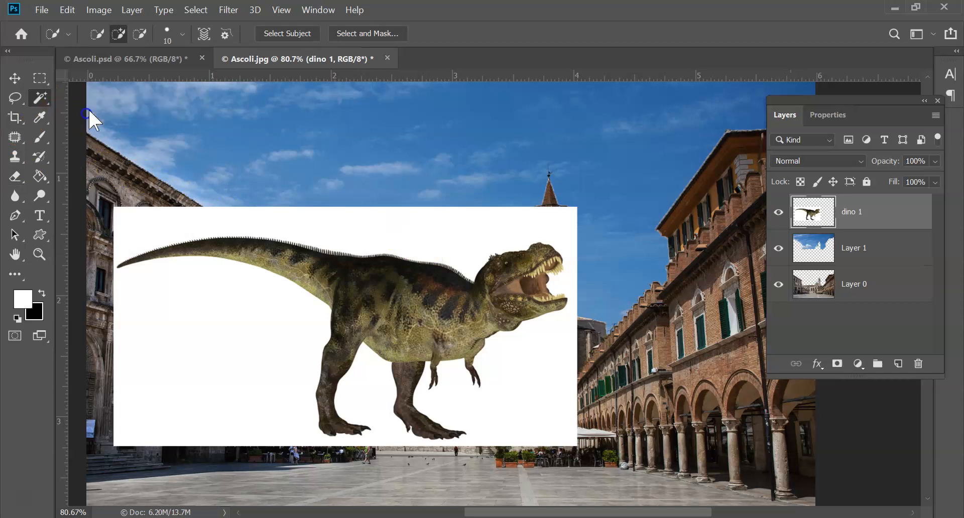
left_click(339, 233)
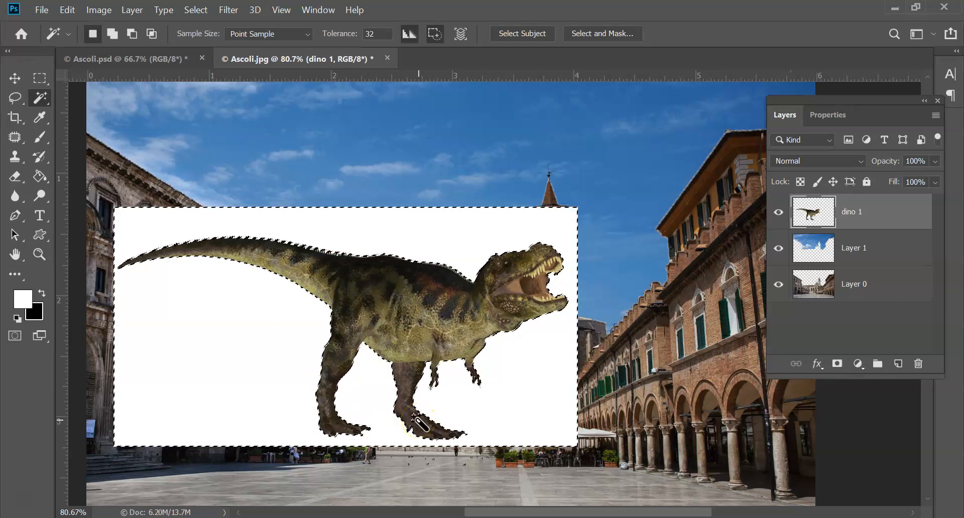
key("Delete")
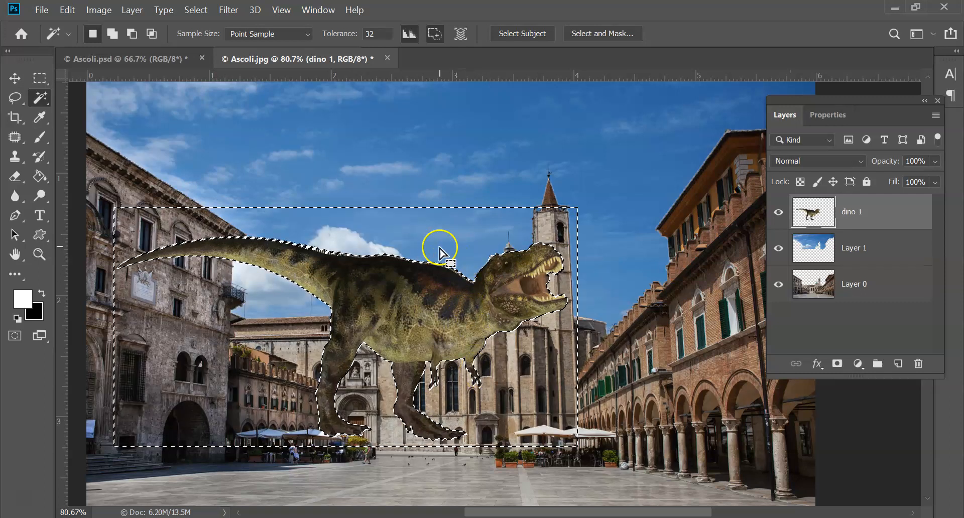
right_click(440, 251)
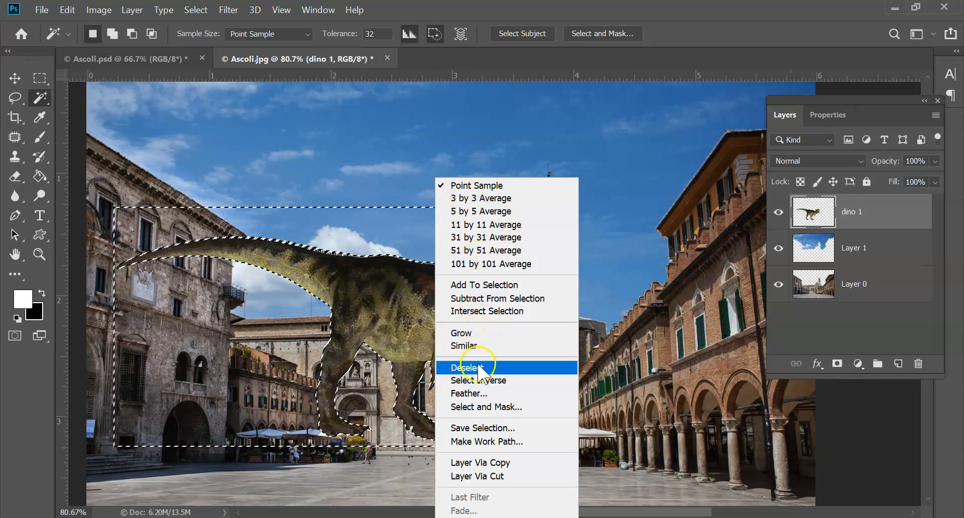
left_click(478, 369)
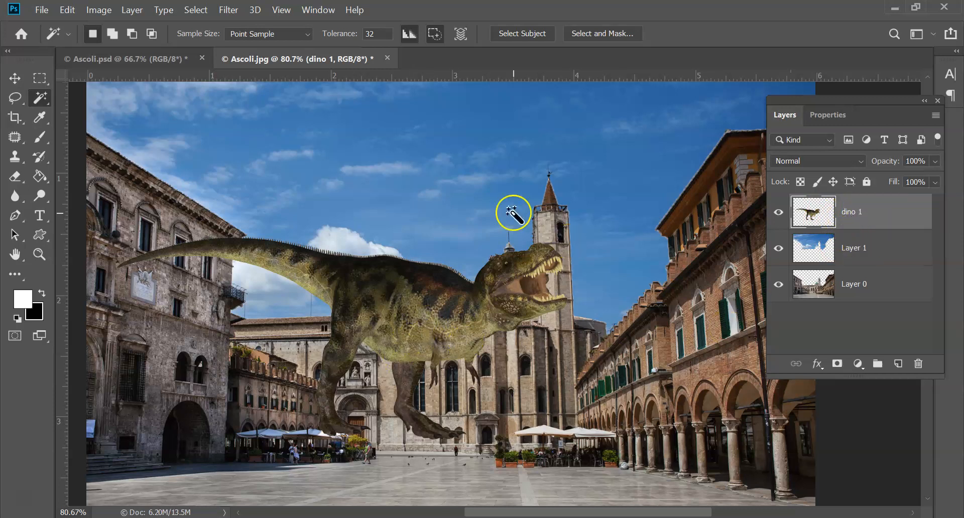
Reorder the layers so the piazza layer is on top, dino 1 in the middle and the sky layer at the bottom.
left_click(16, 78)
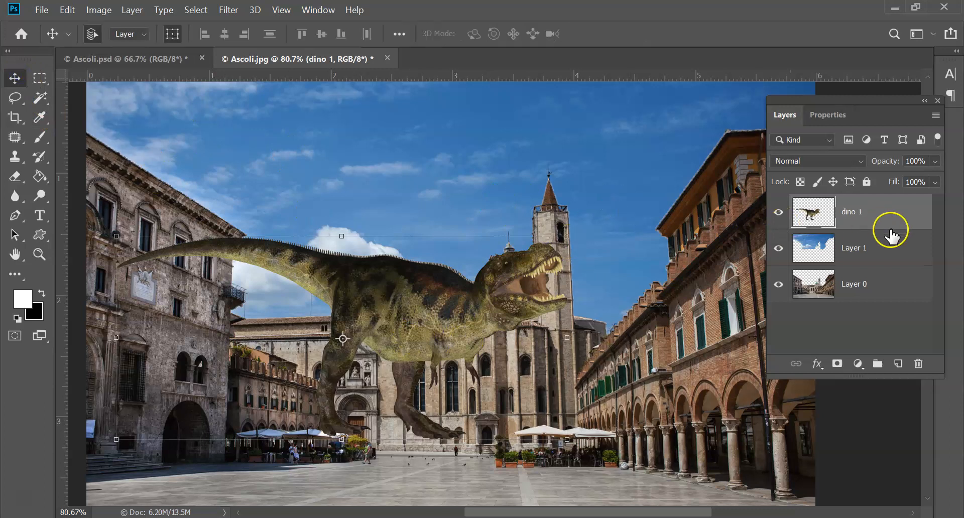
left_click_drag(881, 217, 857, 303)
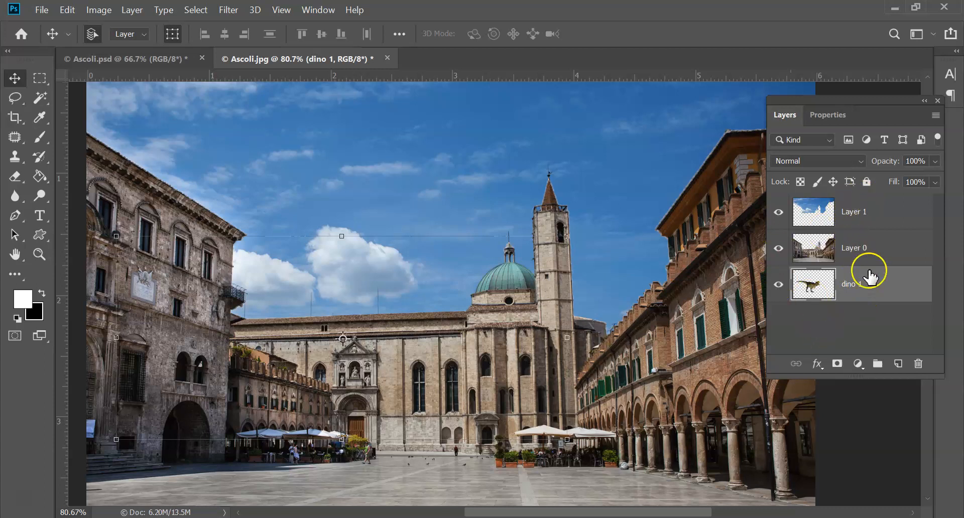
left_click_drag(827, 224, 872, 308)
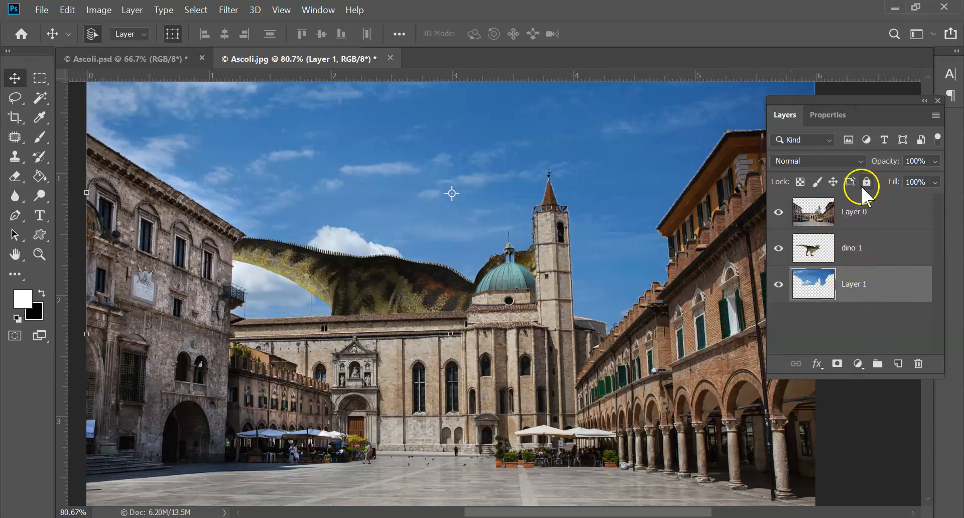
Position the dinosaur behind the church roof beside the bell tower and rotate it about -9.3° so its head tilts up.
left_click(848, 246)
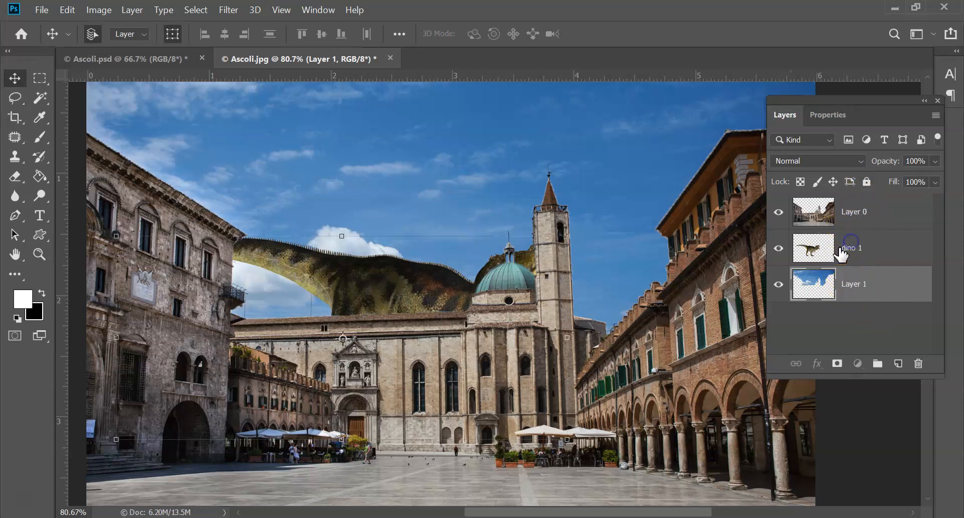
left_click_drag(441, 272, 388, 247)
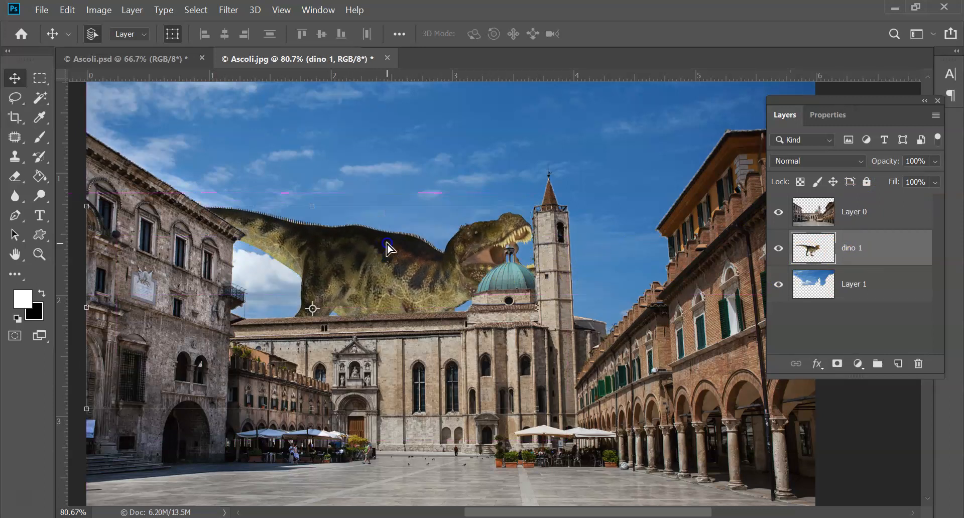
left_click(552, 196)
left_click_drag(526, 160, 522, 161)
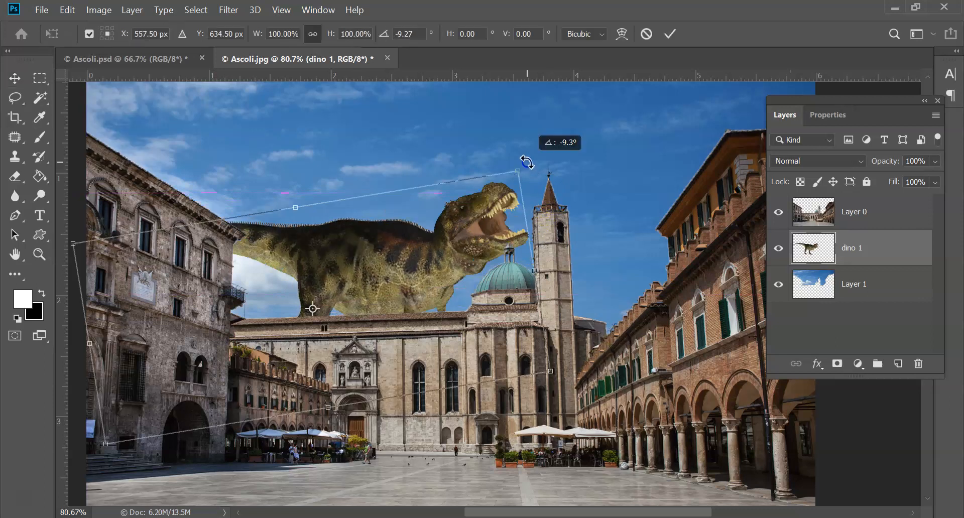
mouse_move(440, 259)
left_mouse_down()
mouse_move(428, 246)
mouse_move(441, 258)
mouse_move(429, 274)
left_mouse_up()
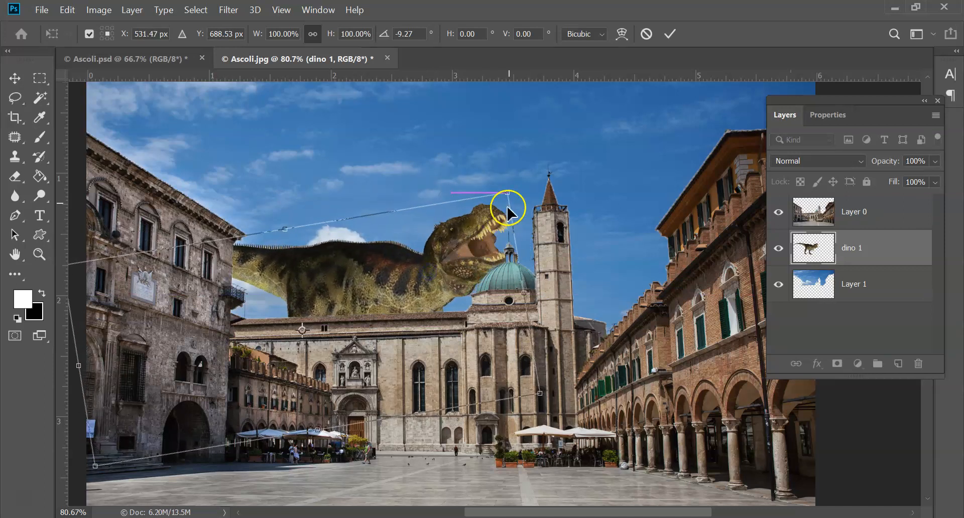
Scale the dinosaur to about 109.5%, shift it so its head rises over the church dome, and apply the transformation.
left_click_drag(506, 194, 534, 156)
left_click_drag(481, 242, 452, 227)
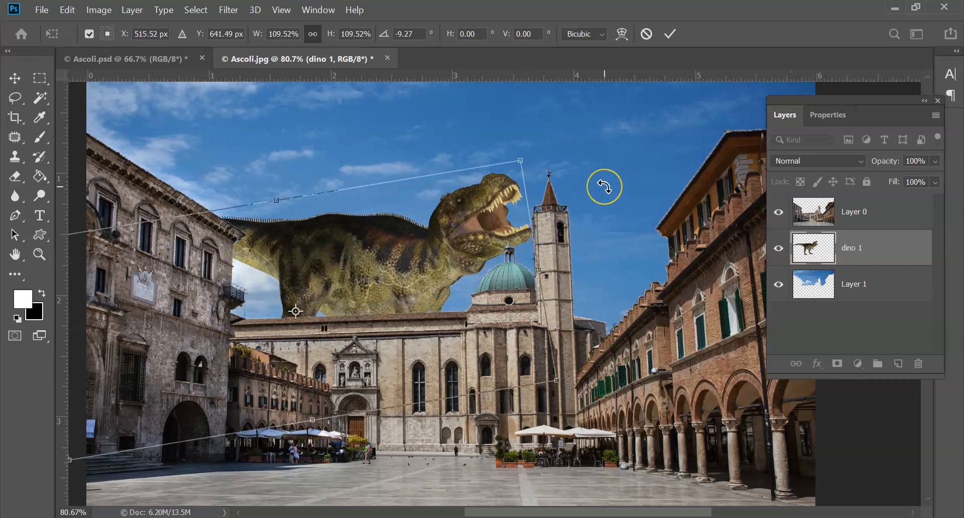
key("Return")
Rename Layer 1 as "sky" and Layer 0 as "piazza".
left_click(612, 286)
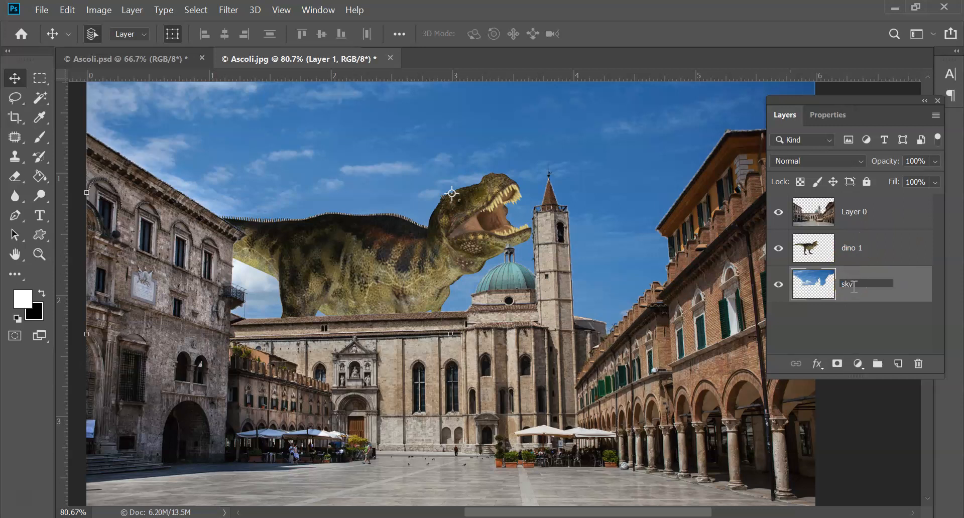
double_click(854, 212)
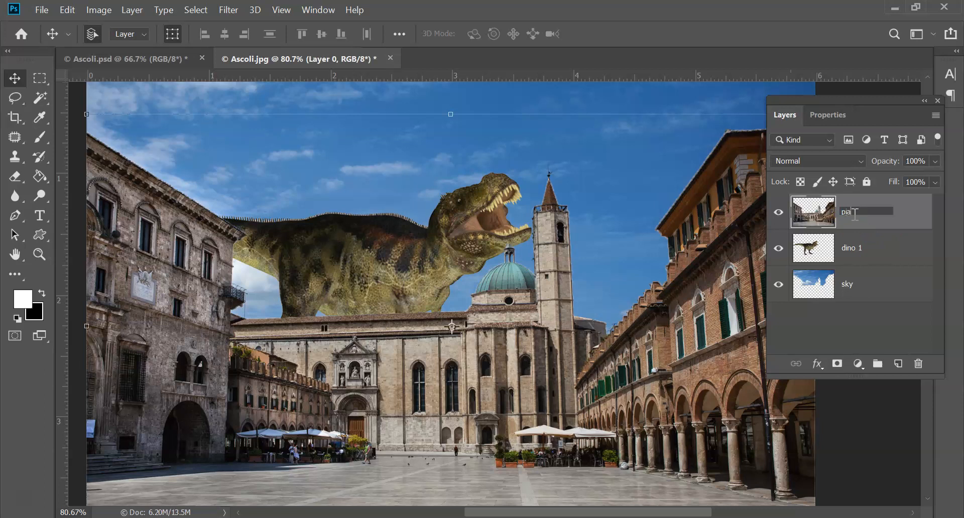
type("piazza")
key("Return")
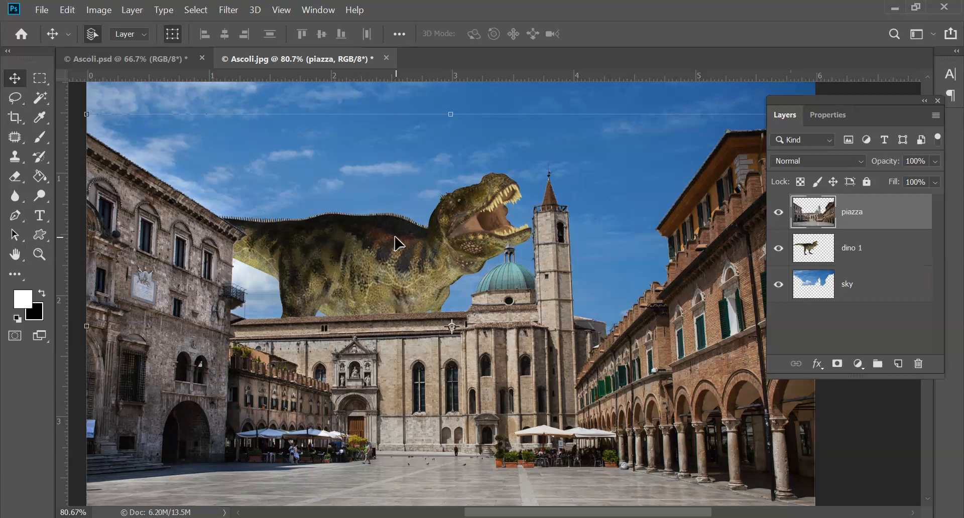
Reposition the dino 1 layer behind the church so the legs are hidden by the roof and the head sits beside the bell tower.
left_click(376, 257)
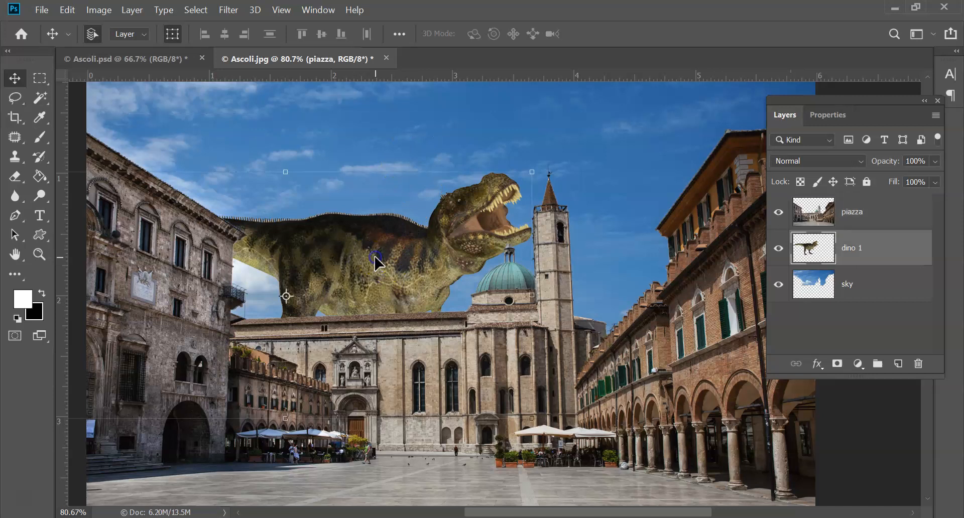
left_click_drag(377, 261, 365, 246)
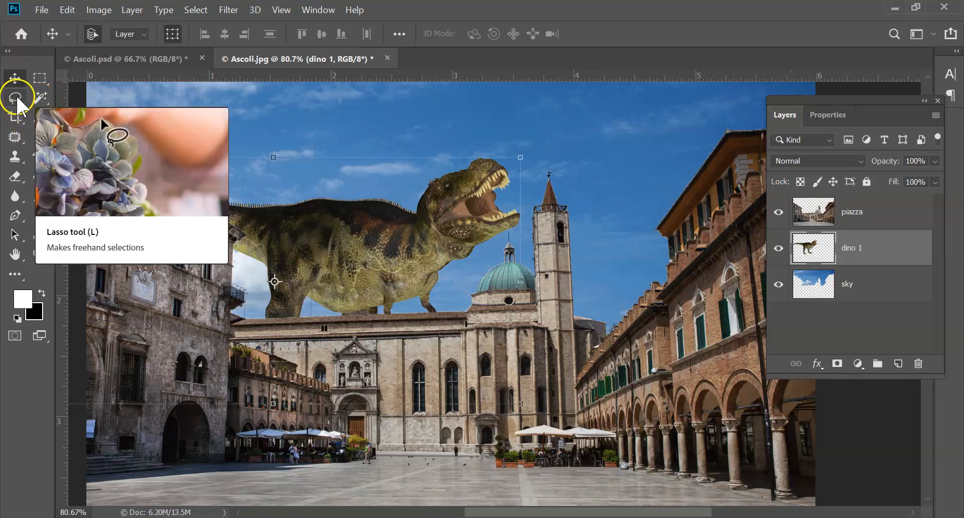
left_click(544, 230)
left_click(552, 223)
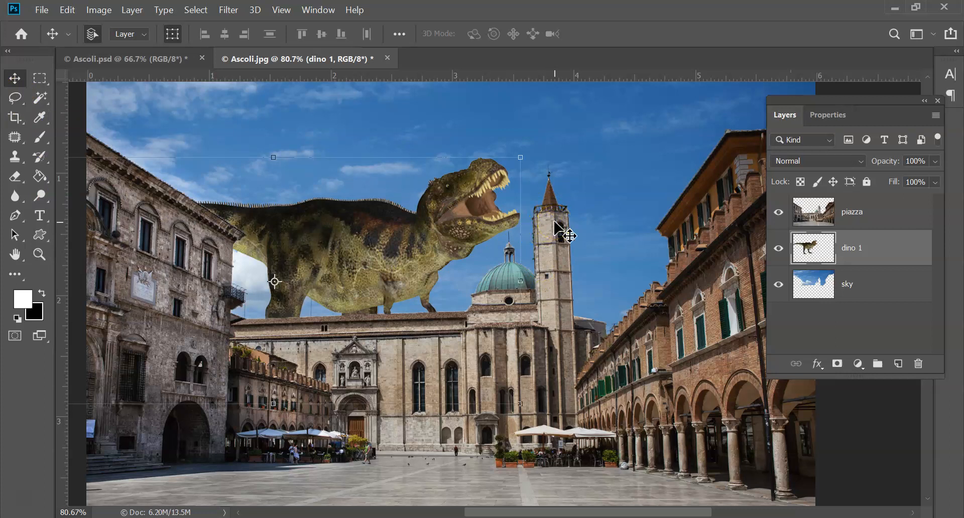
left_click_drag(373, 258, 362, 215)
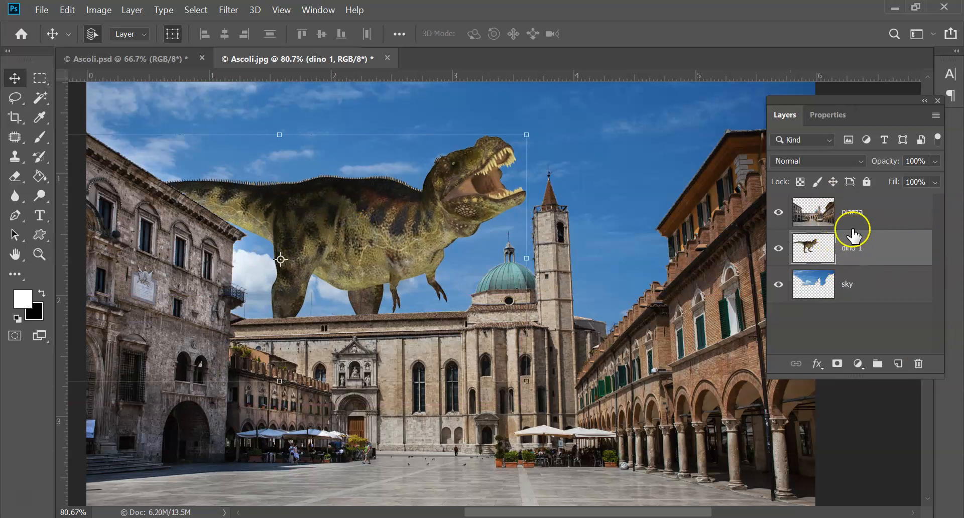
left_click_drag(441, 258, 400, 275)
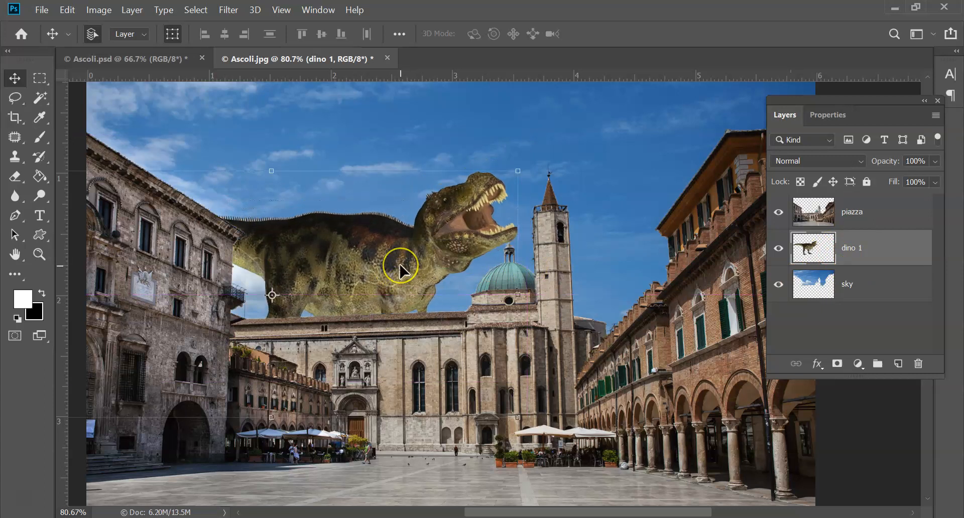